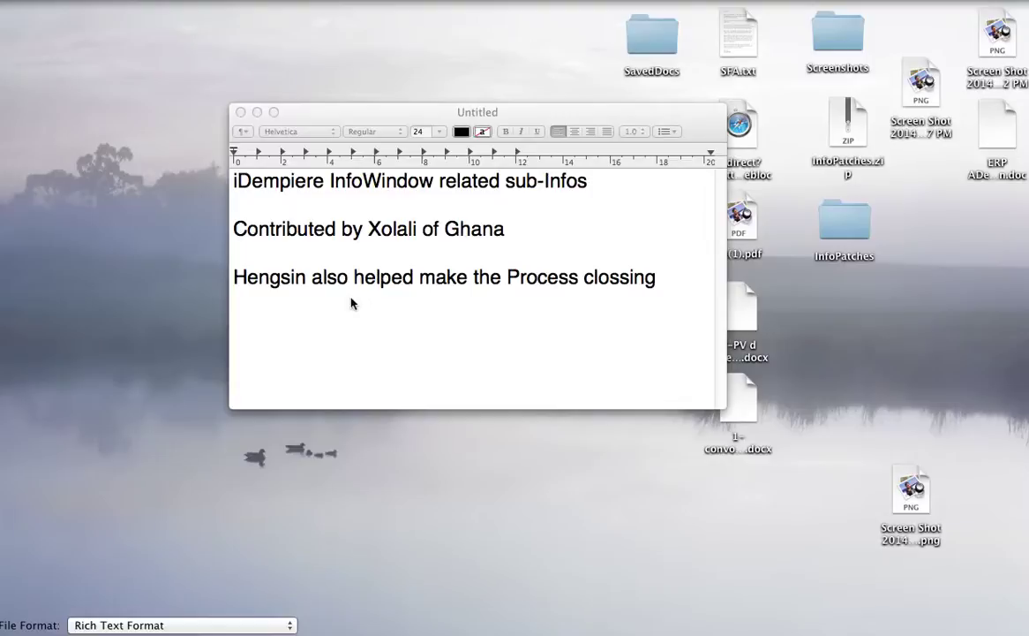
Open Sales Orders to Picking in the web client, list the pending lines and check the third.
{"action": "mouse_move", "coordinate": [512, 625]}
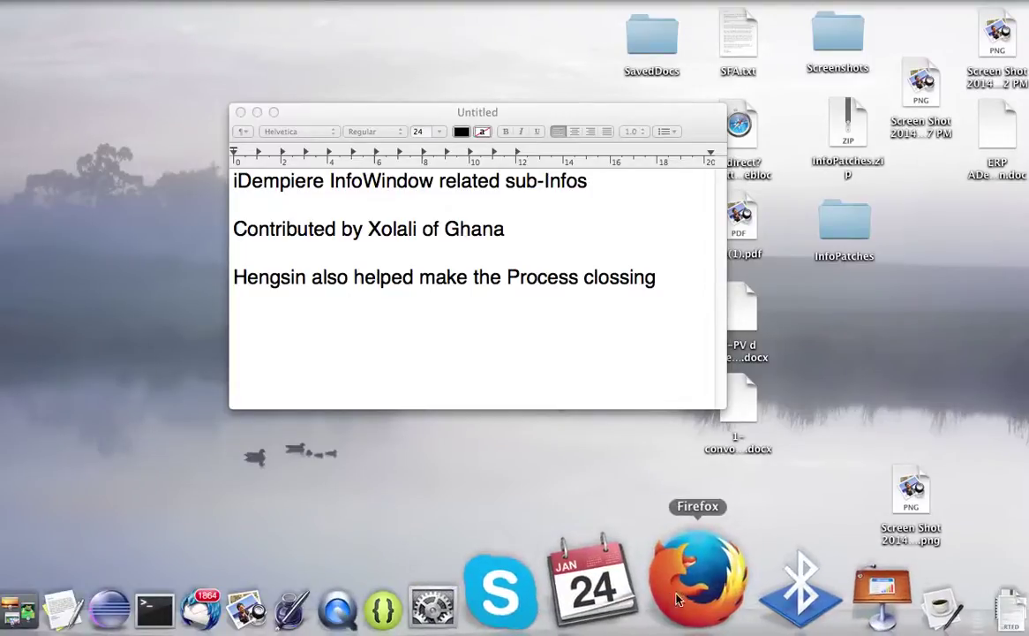
{"action": "left_click", "coordinate": [680, 600]}
{"action": "left_click", "coordinate": [420, 32]}
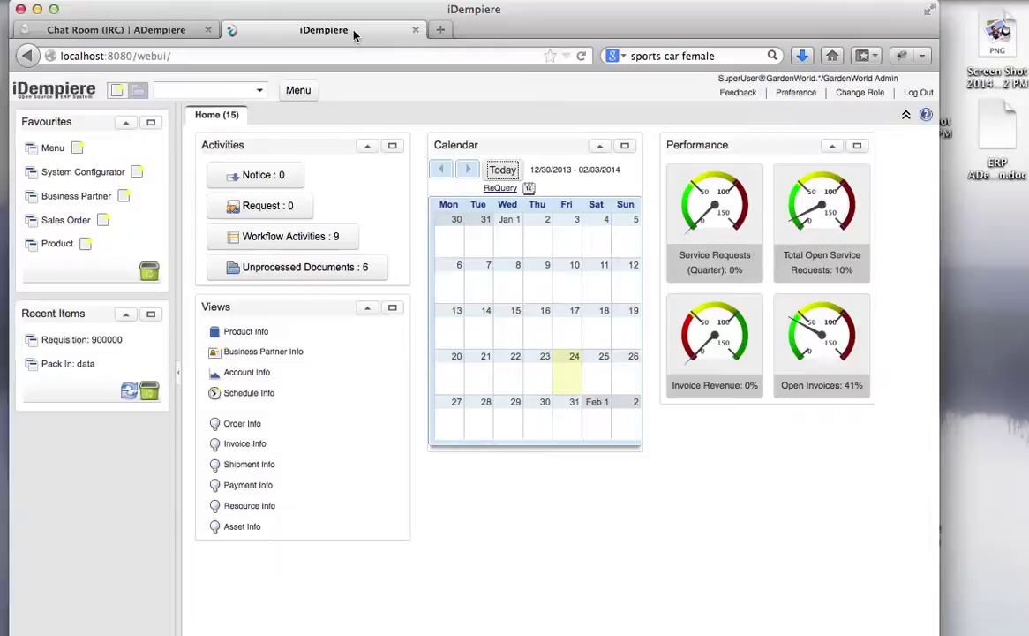
{"action": "left_click", "coordinate": [299, 90]}
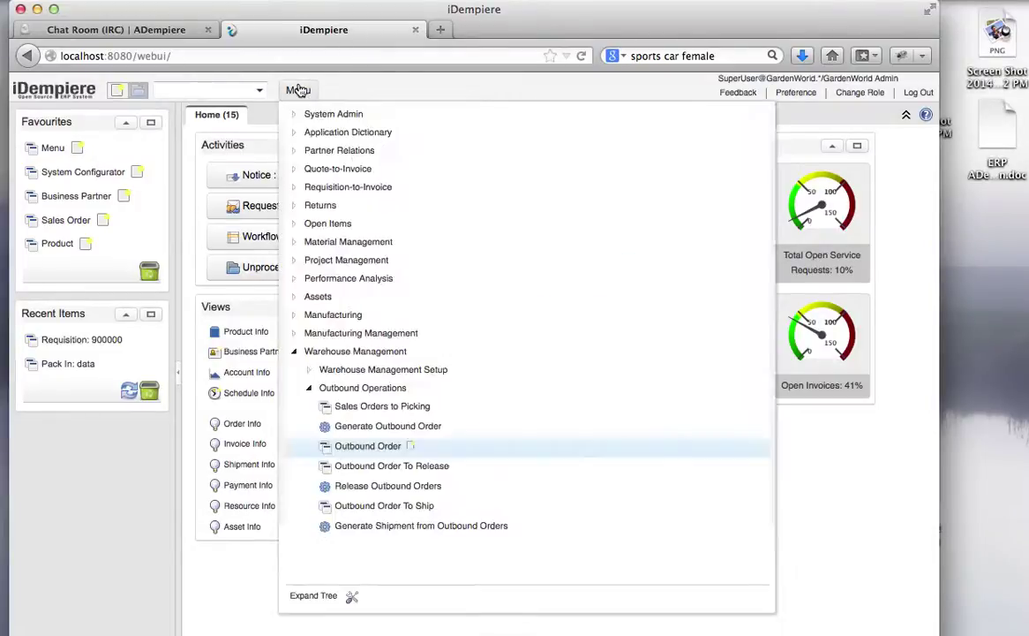
{"action": "left_click", "coordinate": [370, 413]}
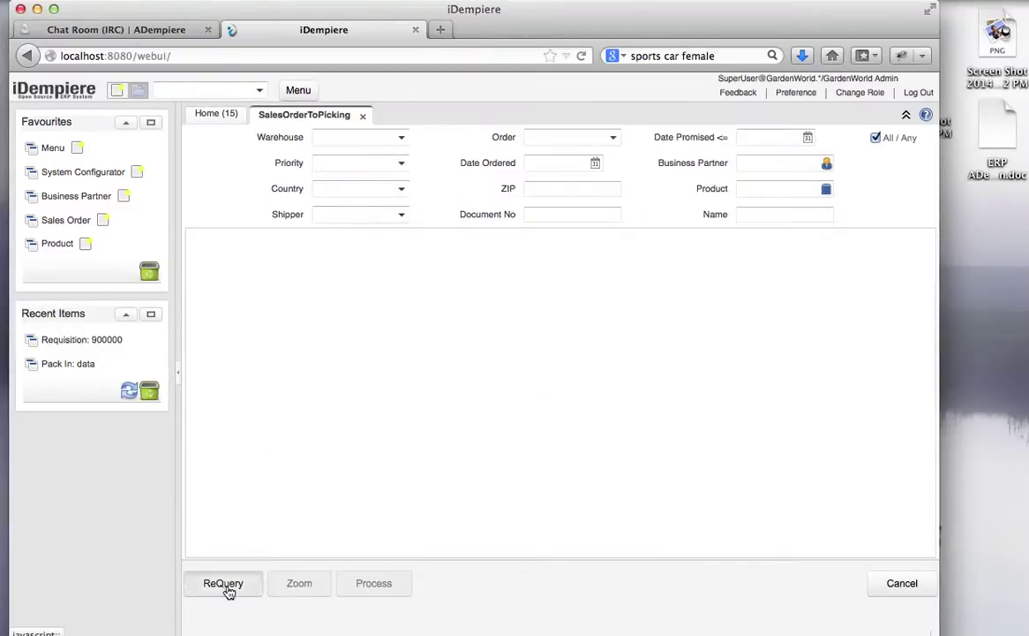
{"action": "left_click", "coordinate": [227, 586]}
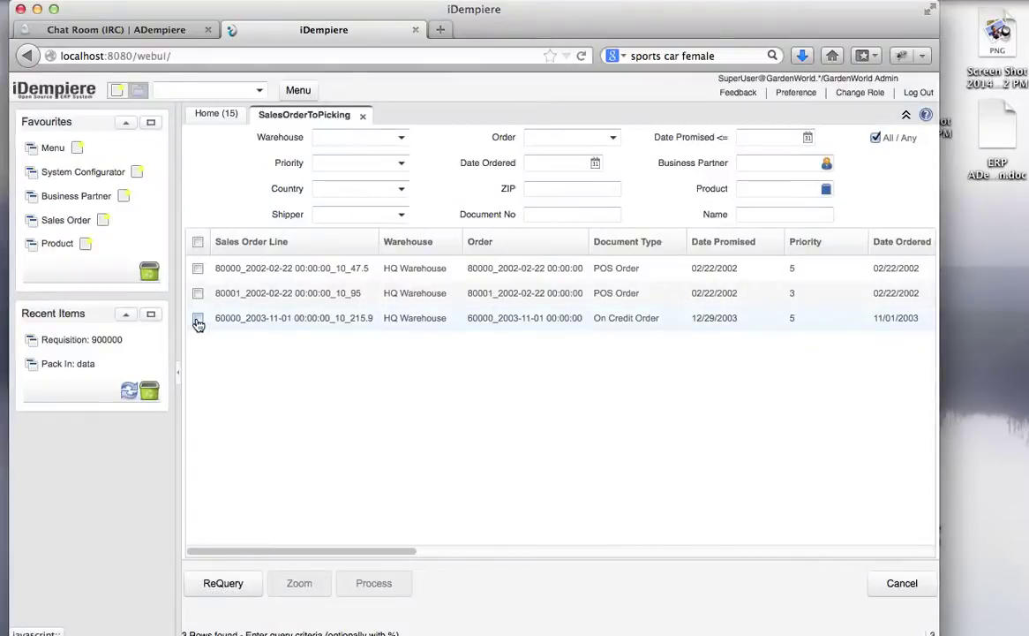
{"action": "left_click", "coordinate": [199, 320]}
Process the checked On Credit Order line to generate outbound document 88066.
{"action": "left_click", "coordinate": [380, 586]}
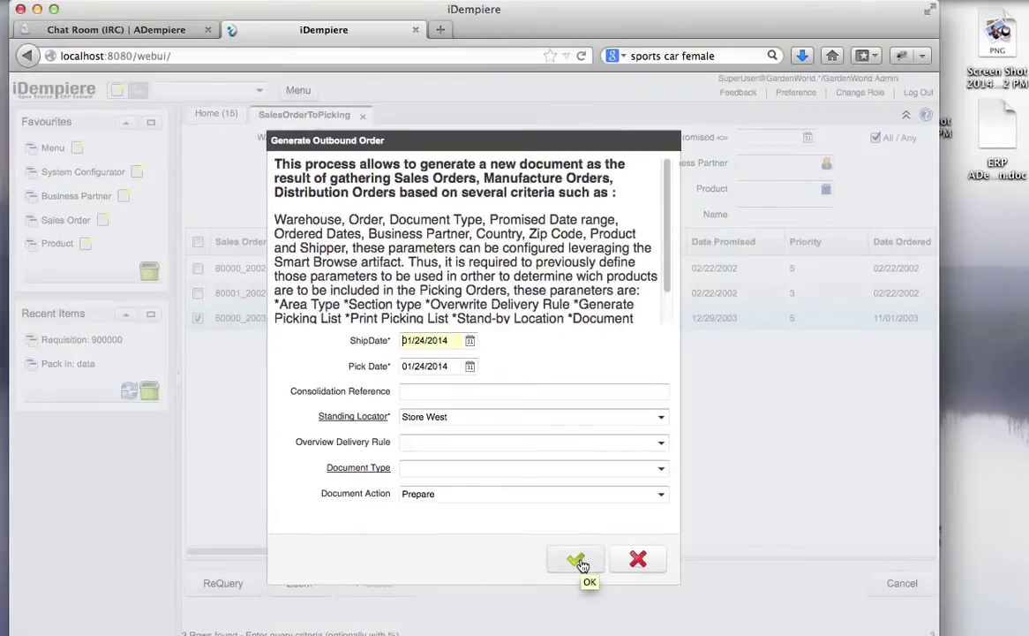
{"action": "left_click", "coordinate": [579, 561]}
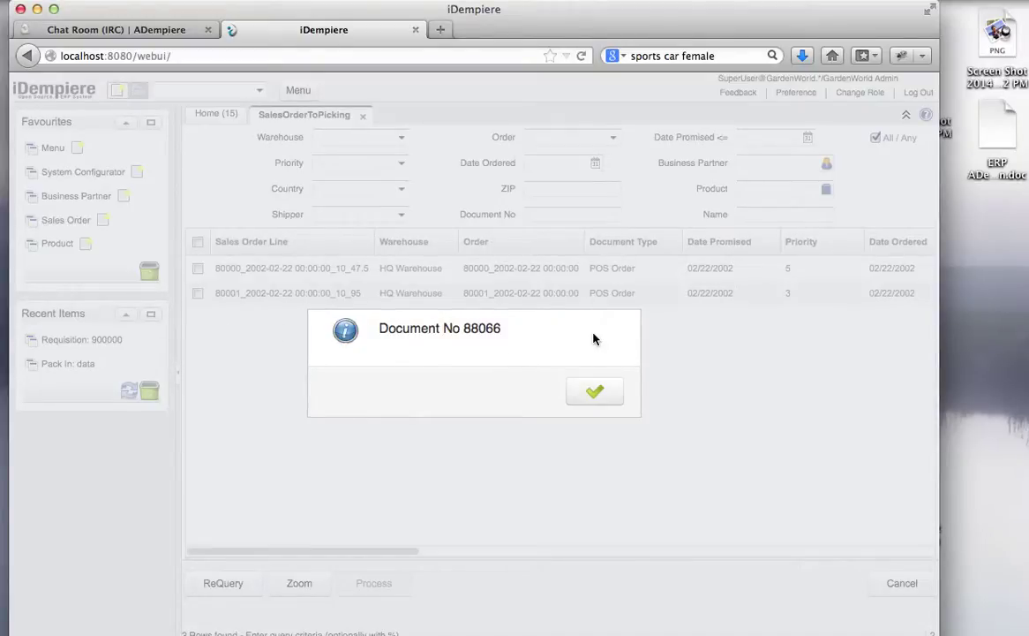
Check both remaining POS Order lines and generate outbound document 88067 from them.
{"action": "left_click", "coordinate": [603, 395]}
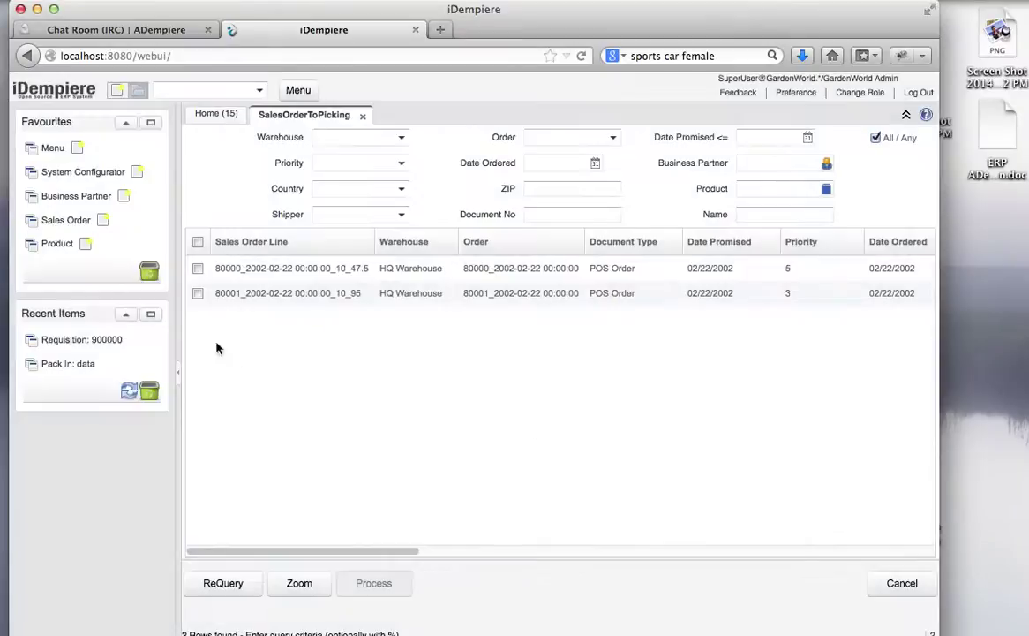
{"action": "left_click", "coordinate": [197, 242]}
{"action": "left_click", "coordinate": [381, 582]}
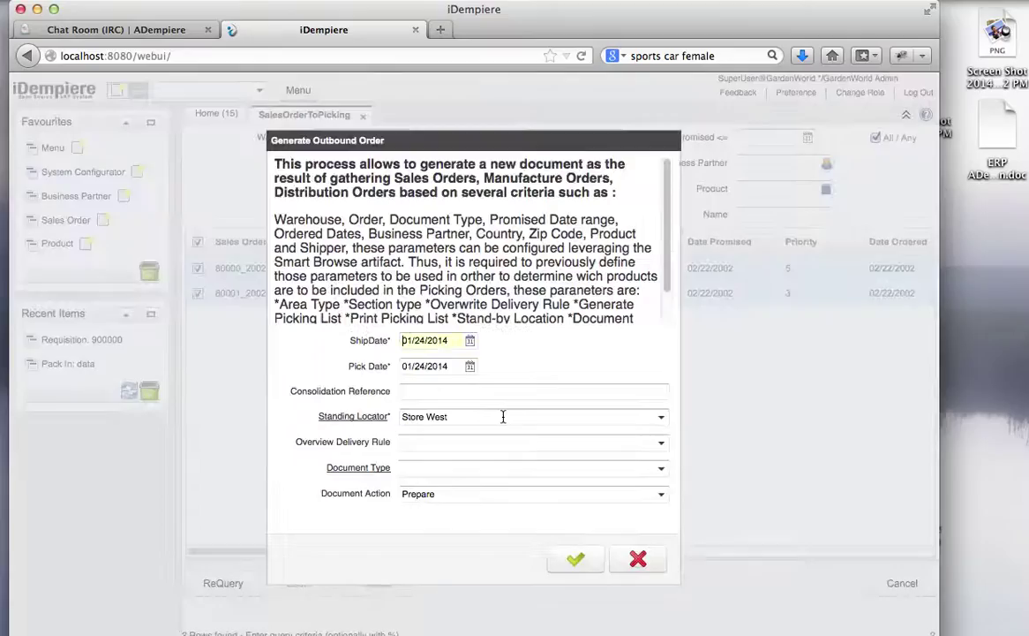
{"action": "left_click", "coordinate": [575, 559]}
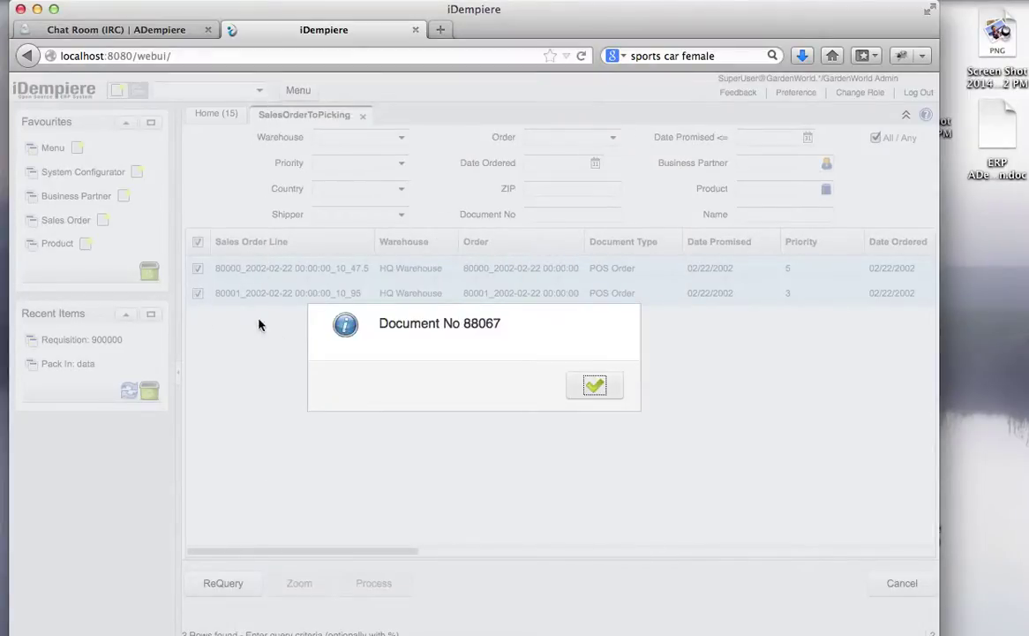
{"action": "left_click", "coordinate": [595, 389]}
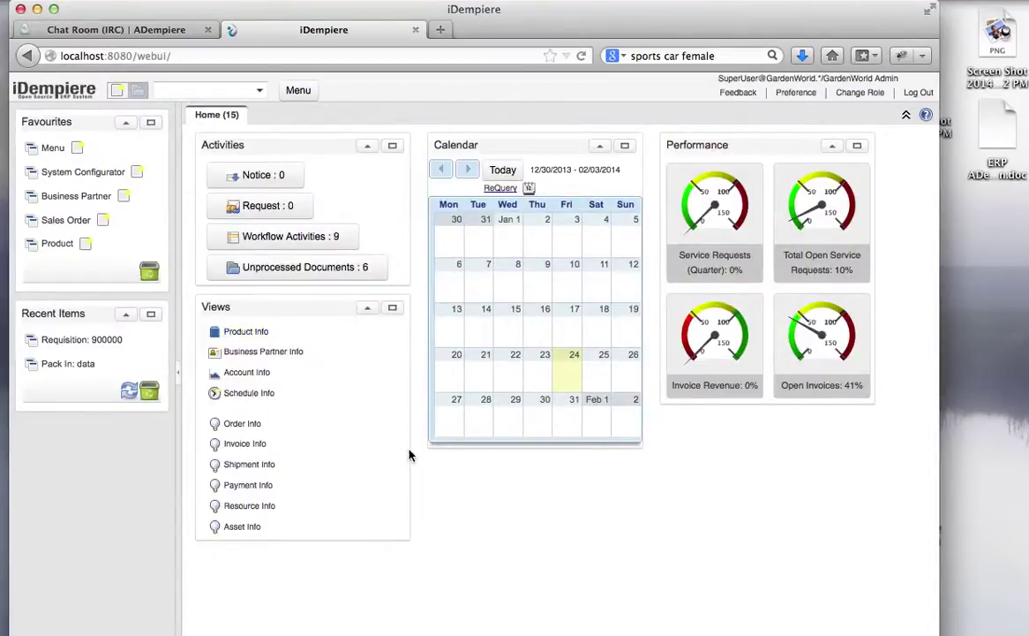
In the desktop client, show Business Partner Info's related Order Info window linked by Business Partner.
{"action": "mouse_move", "coordinate": [358, 631]}
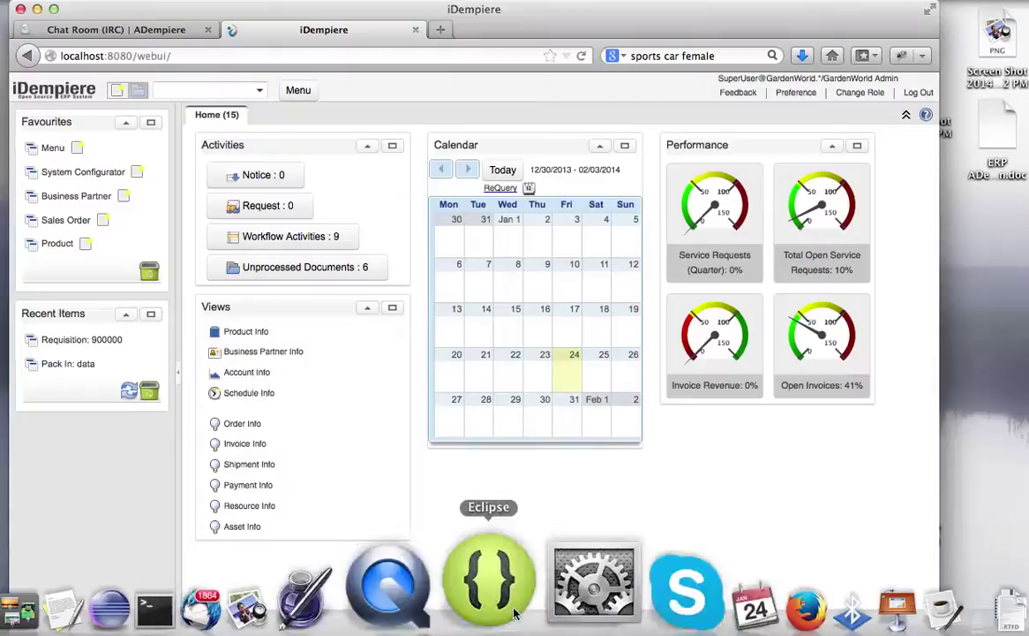
{"action": "left_click", "coordinate": [173, 601]}
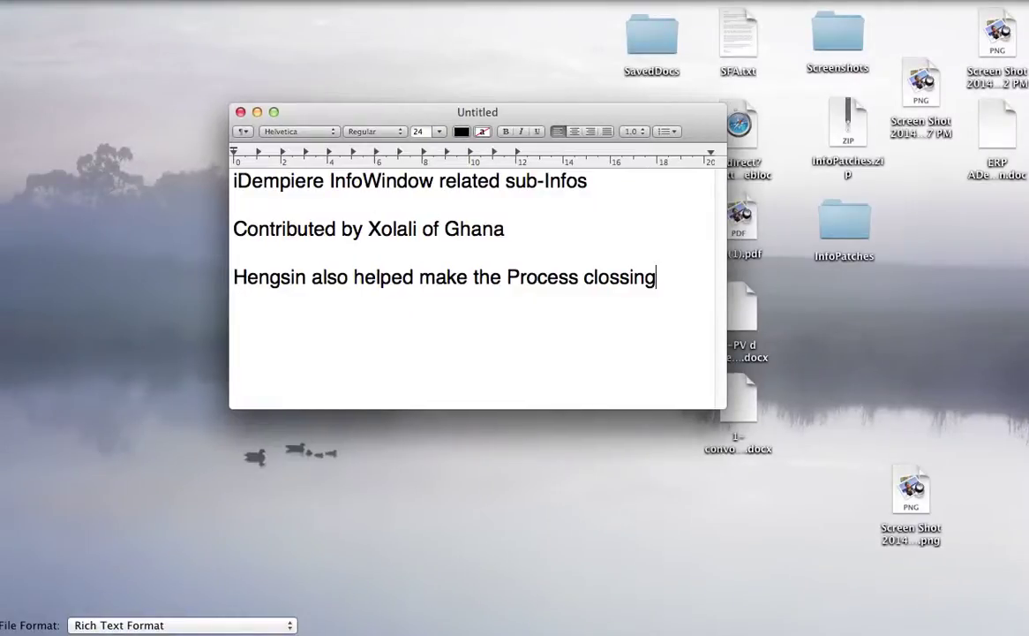
{"action": "mouse_move", "coordinate": [396, 622]}
{"action": "left_click", "coordinate": [794, 591]}
{"action": "left_click_drag", "start_coordinate": [160, 59], "coordinate": [138, 34]}
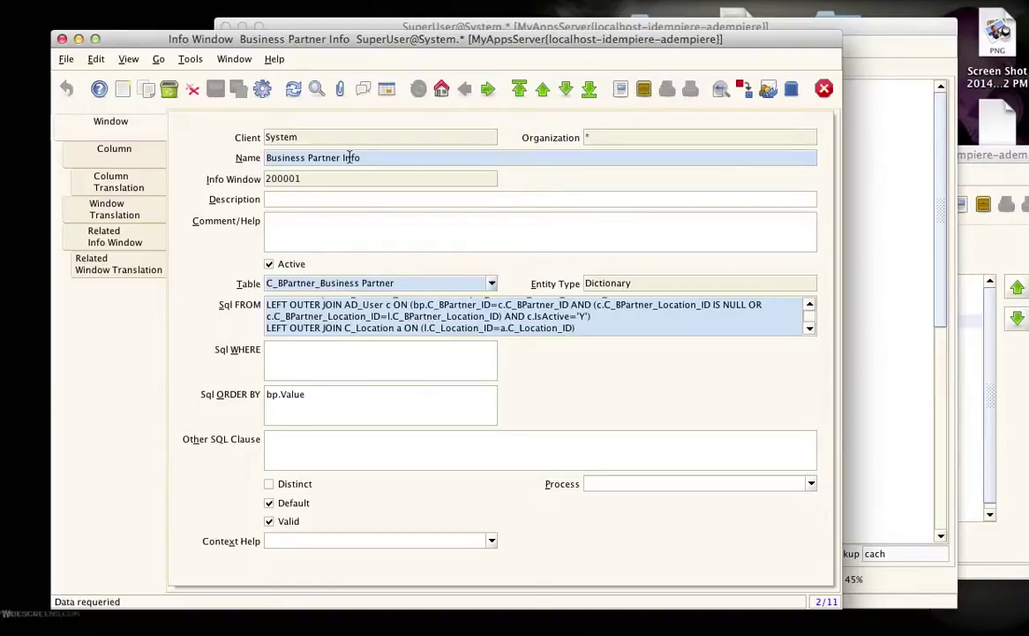
{"action": "left_click", "coordinate": [100, 236]}
Step from the Order Info related record to Invoice Info at sequence 20.
{"action": "left_click", "coordinate": [137, 239]}
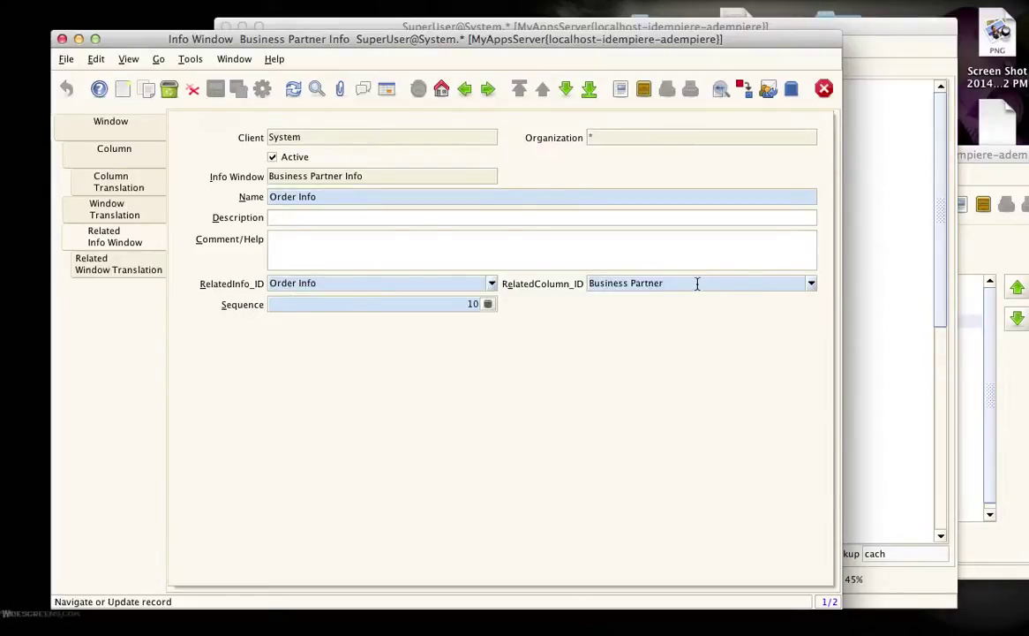
{"action": "left_click", "coordinate": [566, 89]}
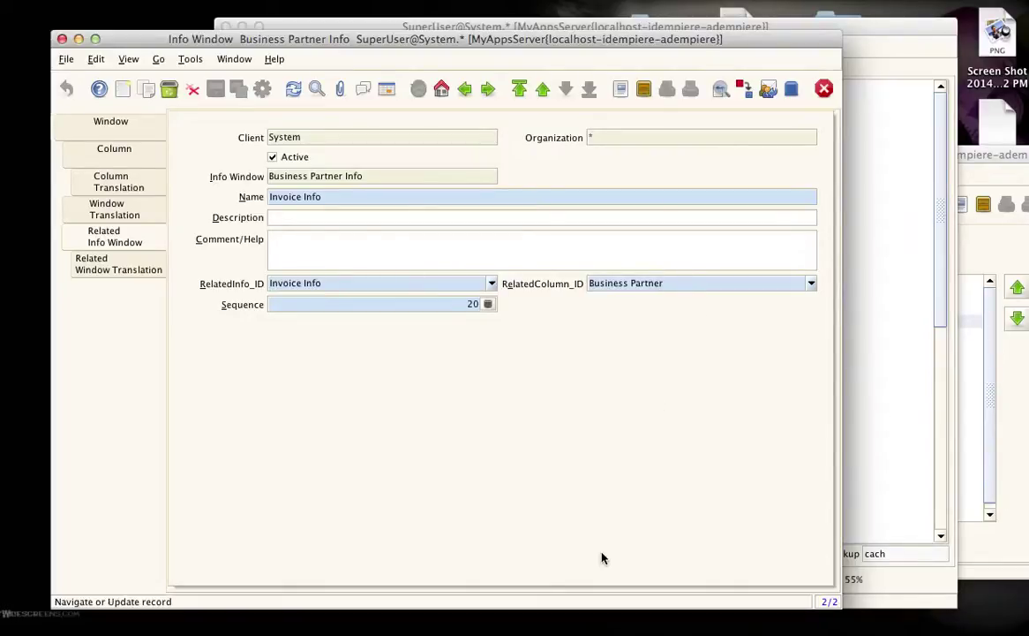
{"action": "mouse_move", "coordinate": [593, 610]}
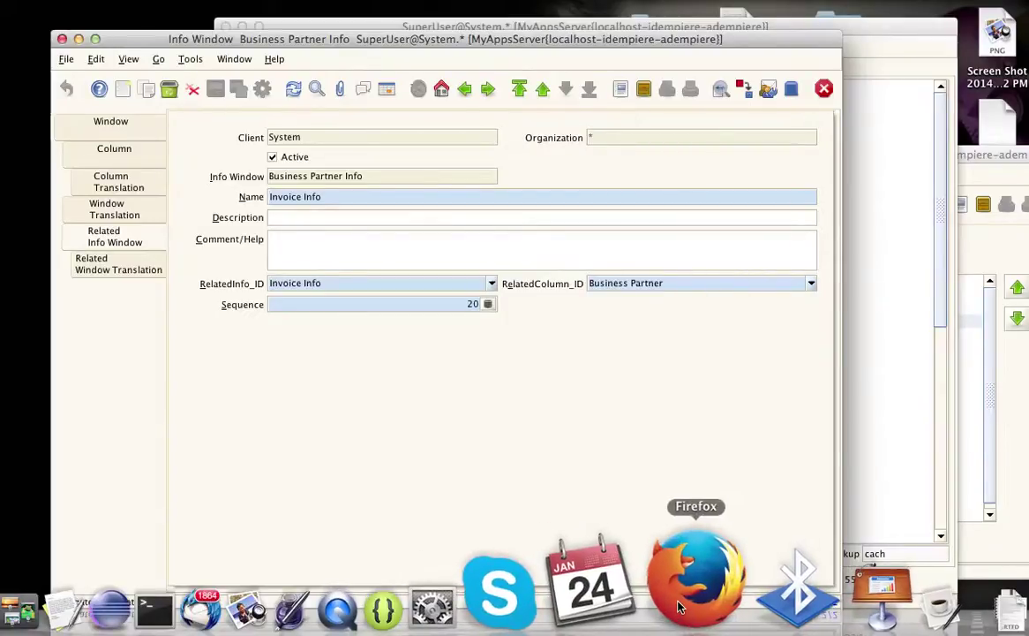
List the six customers in web Business Partner Info and select the third to show its 228.85 EUR order.
{"action": "left_click", "coordinate": [680, 607]}
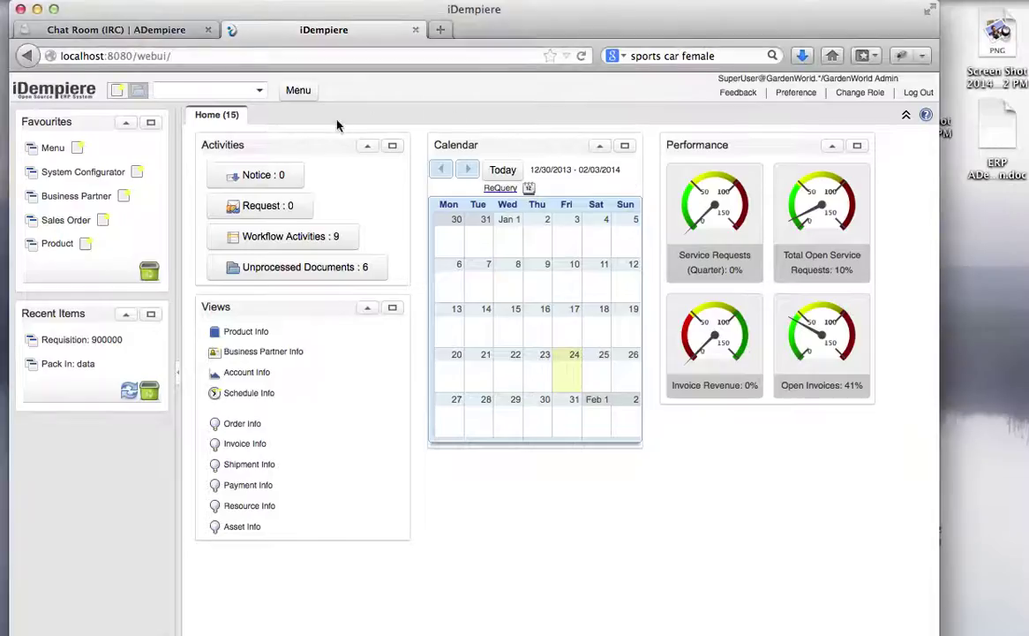
{"action": "left_click", "coordinate": [262, 353]}
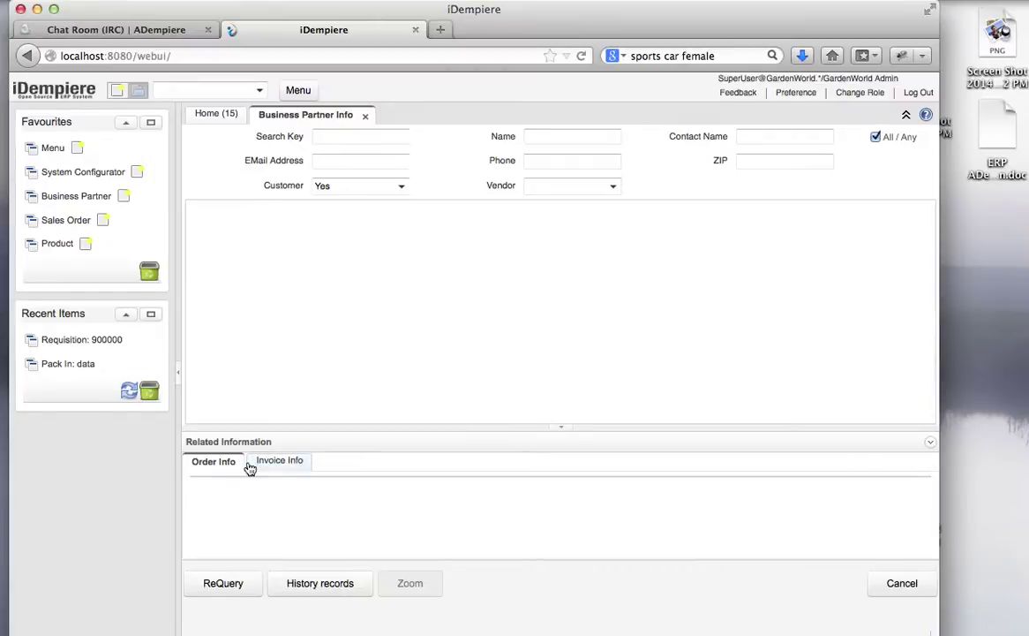
{"action": "left_click", "coordinate": [223, 583]}
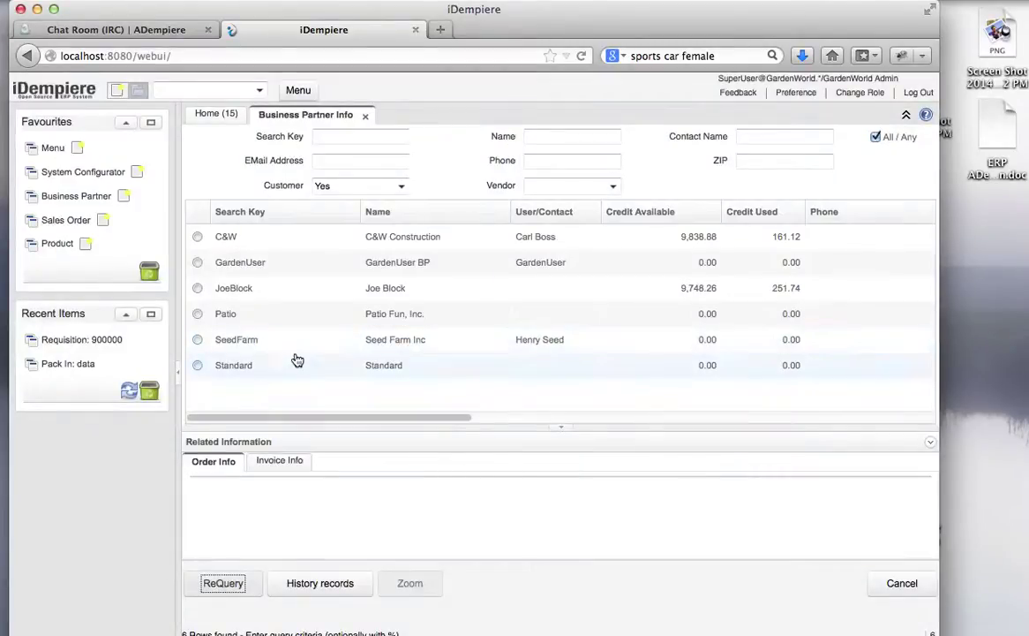
{"action": "left_click", "coordinate": [197, 287]}
{"action": "left_click", "coordinate": [273, 287]}
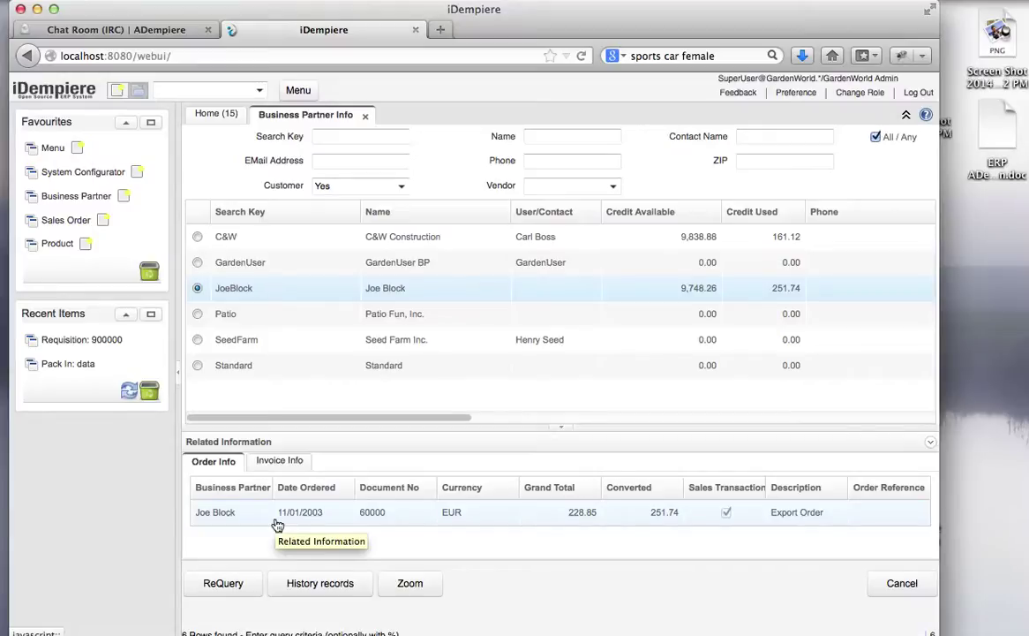
Show the partner's two related invoices, then view and close its price history.
{"action": "left_click", "coordinate": [290, 461]}
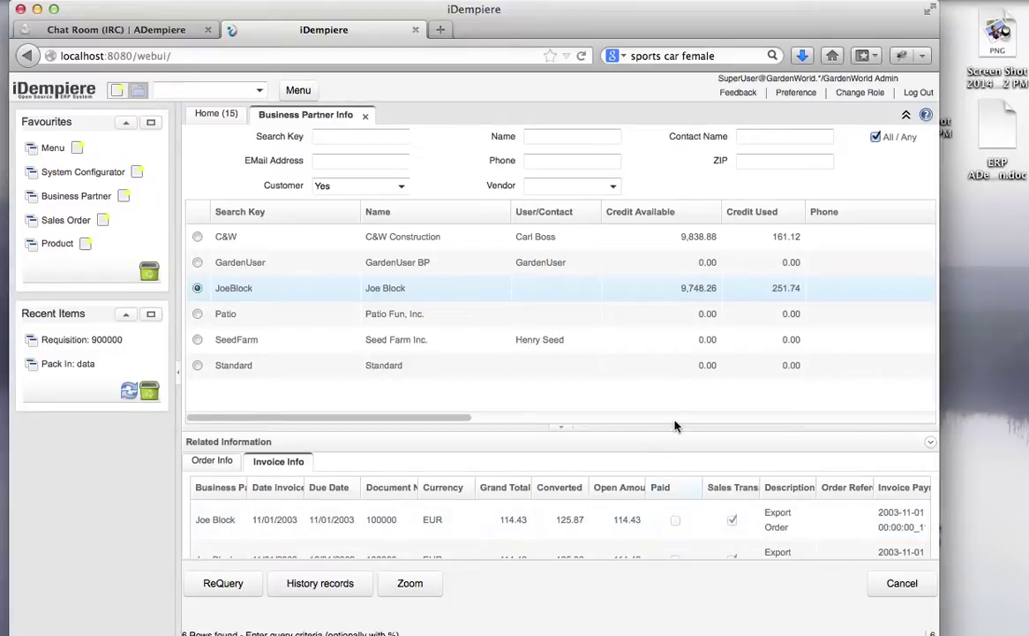
{"action": "left_click_drag", "start_coordinate": [672, 433], "coordinate": [664, 374]}
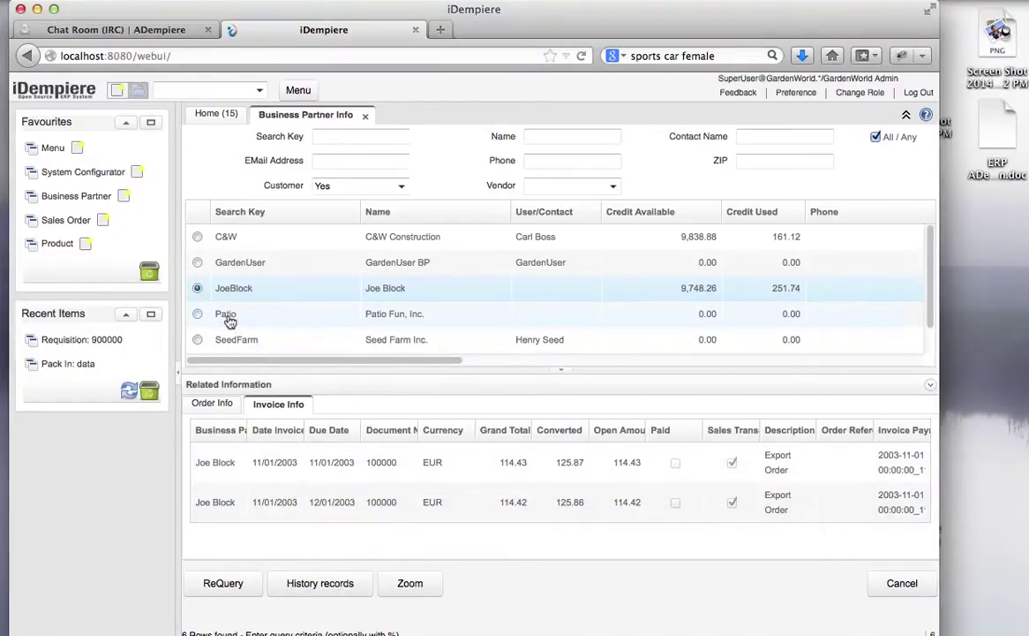
{"action": "left_click", "coordinate": [300, 579]}
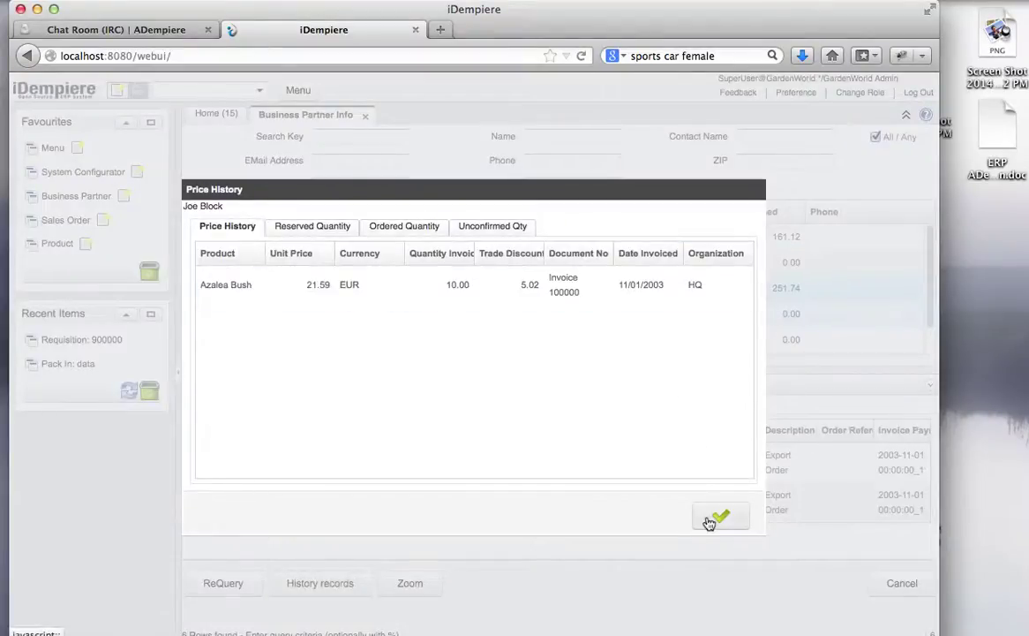
{"action": "left_click", "coordinate": [715, 519]}
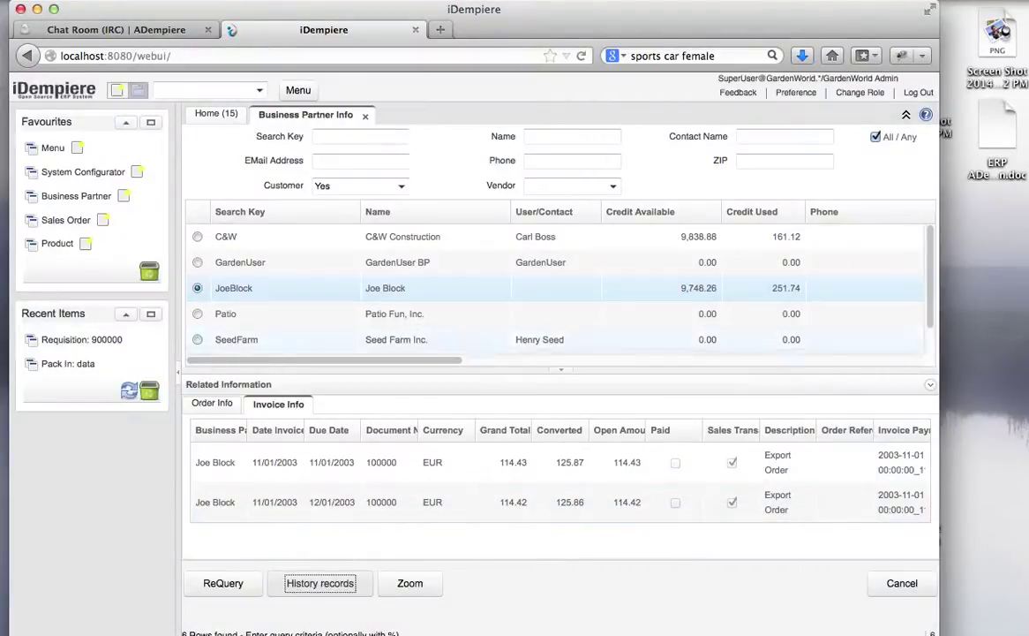
Zoom into the full business partner record, return to the Info search, then switch to the TextEdit notes.
{"action": "left_click", "coordinate": [416, 590]}
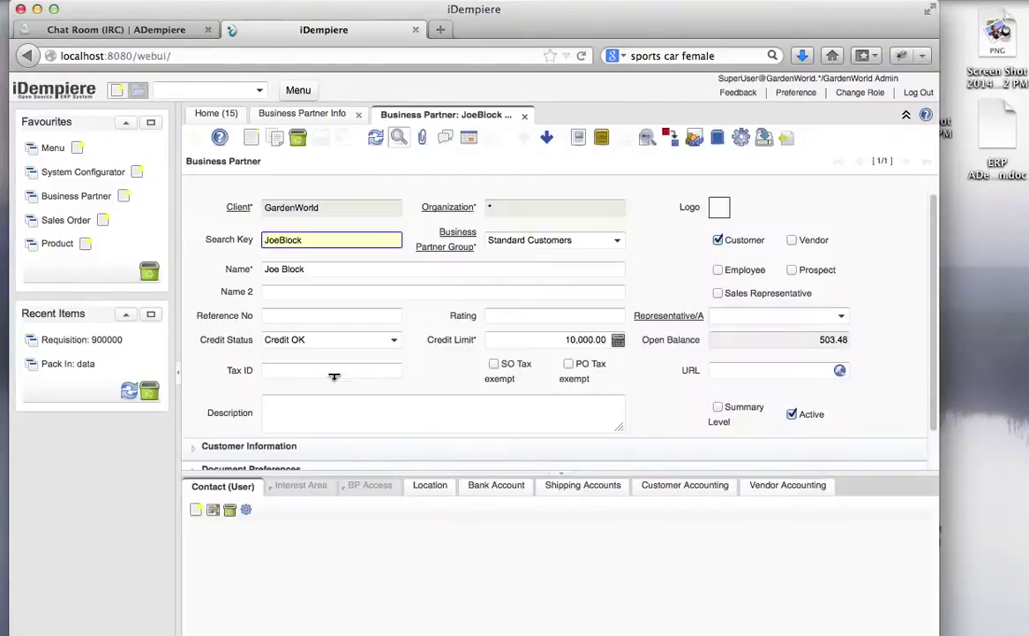
{"action": "left_click", "coordinate": [288, 114]}
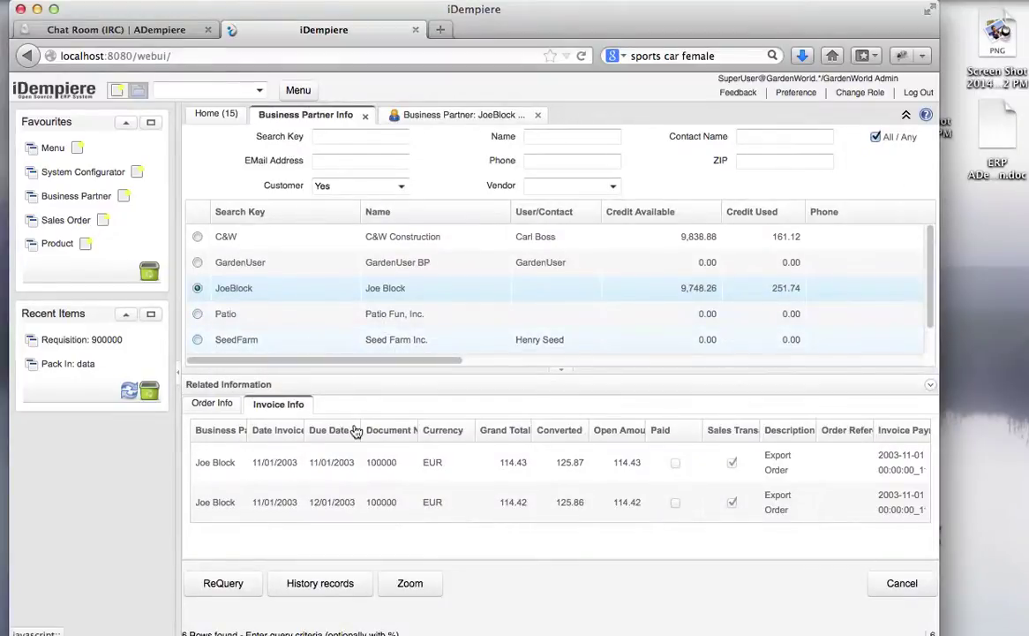
{"action": "mouse_move", "coordinate": [436, 609]}
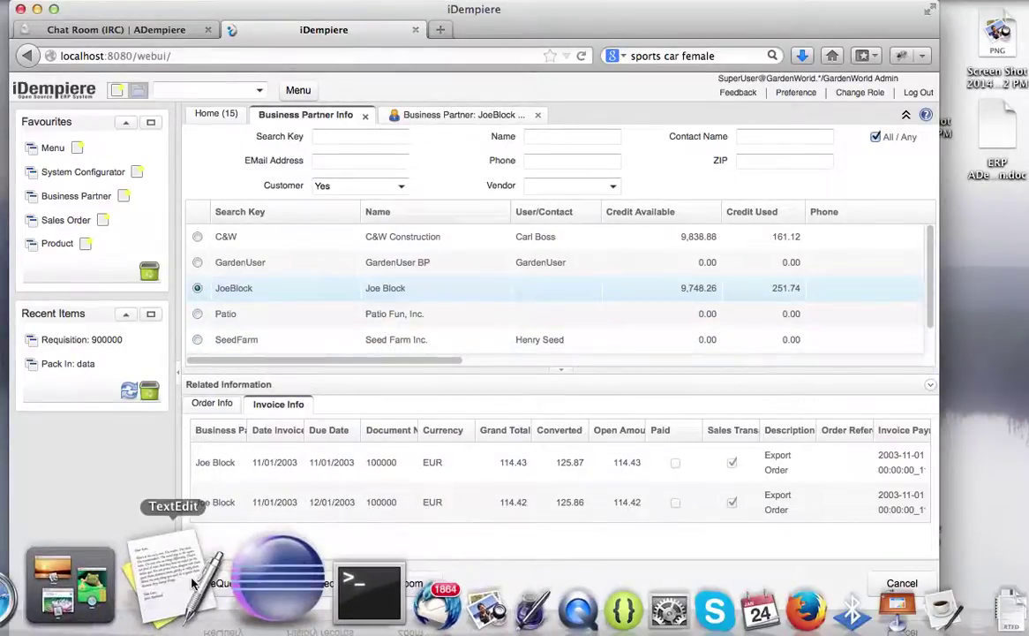
{"action": "left_click", "coordinate": [193, 583]}
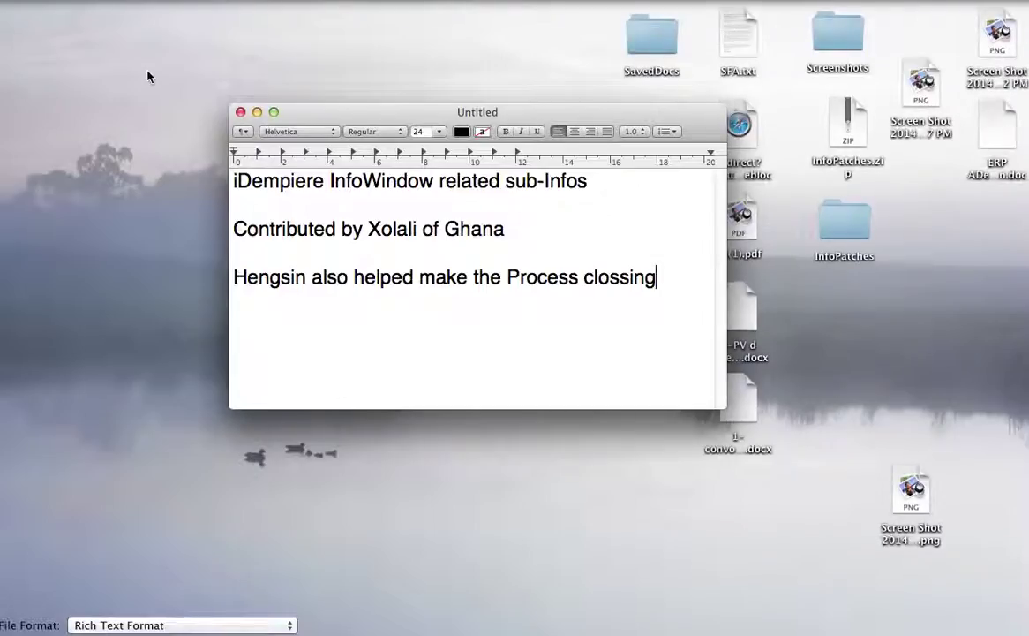